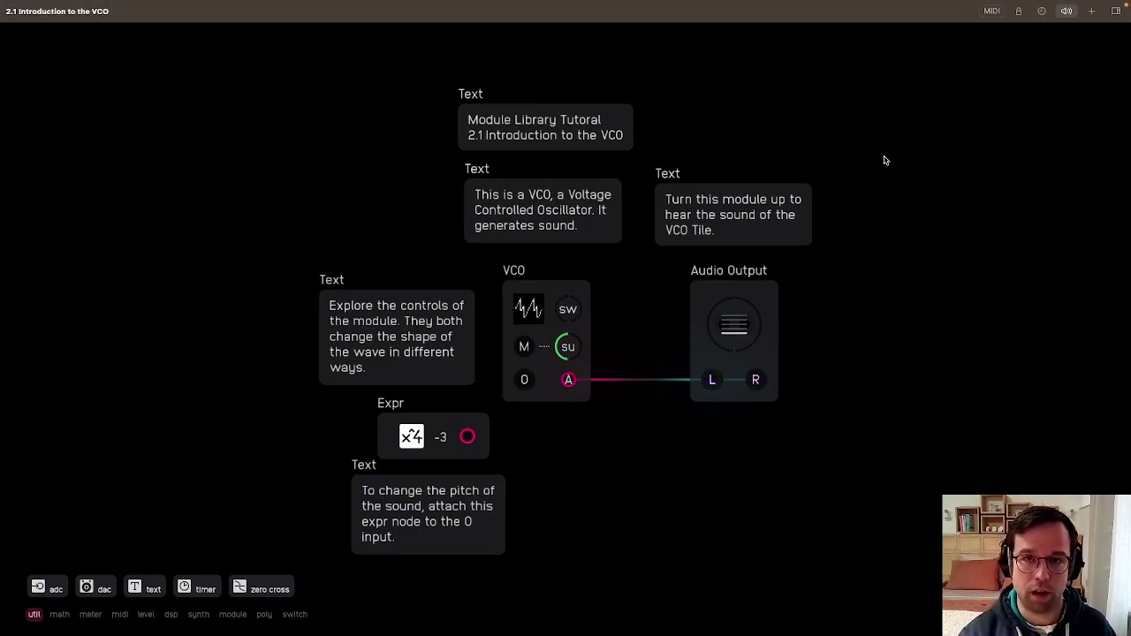
# Turn up the Audio Output level and try the VCO's triangle wave, adjusting its od control to change the shape.
pyautogui.click(537, 186)
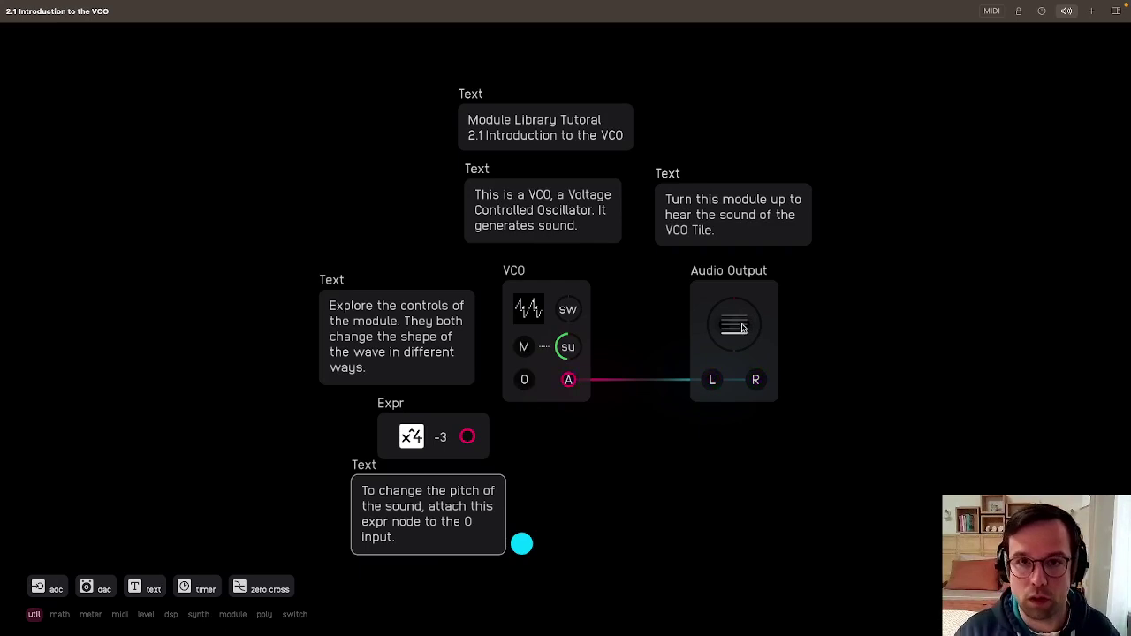
pyautogui.moveTo(734, 325); pyautogui.dragTo(735, 310)
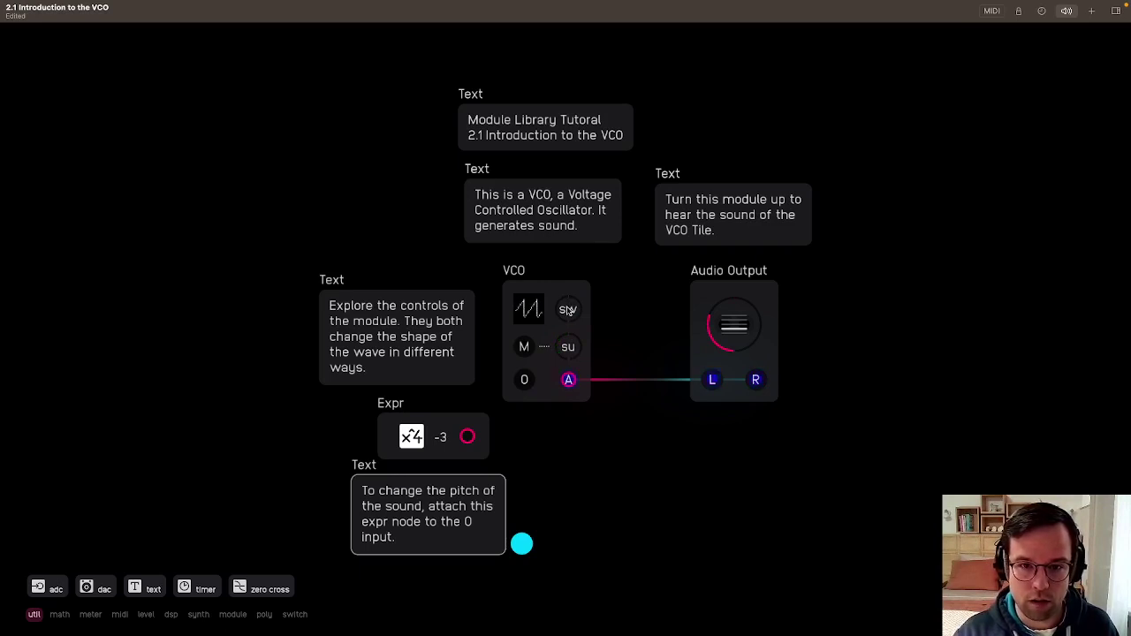
pyautogui.moveTo(567, 309); pyautogui.dragTo(567, 300)
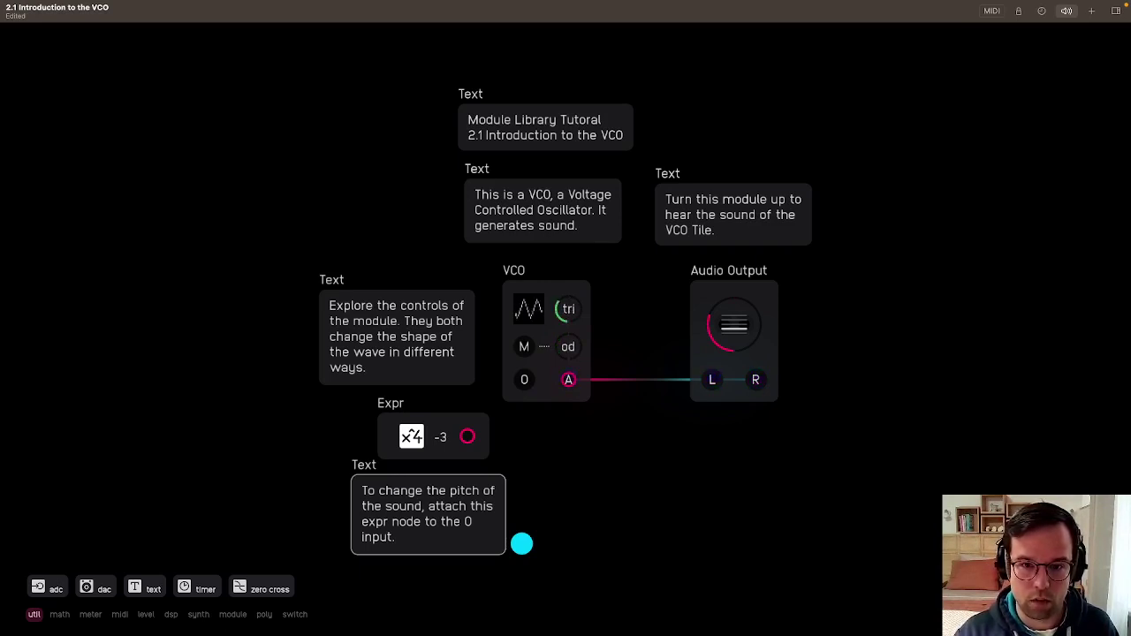
pyautogui.moveTo(567, 347); pyautogui.dragTo(568, 297)
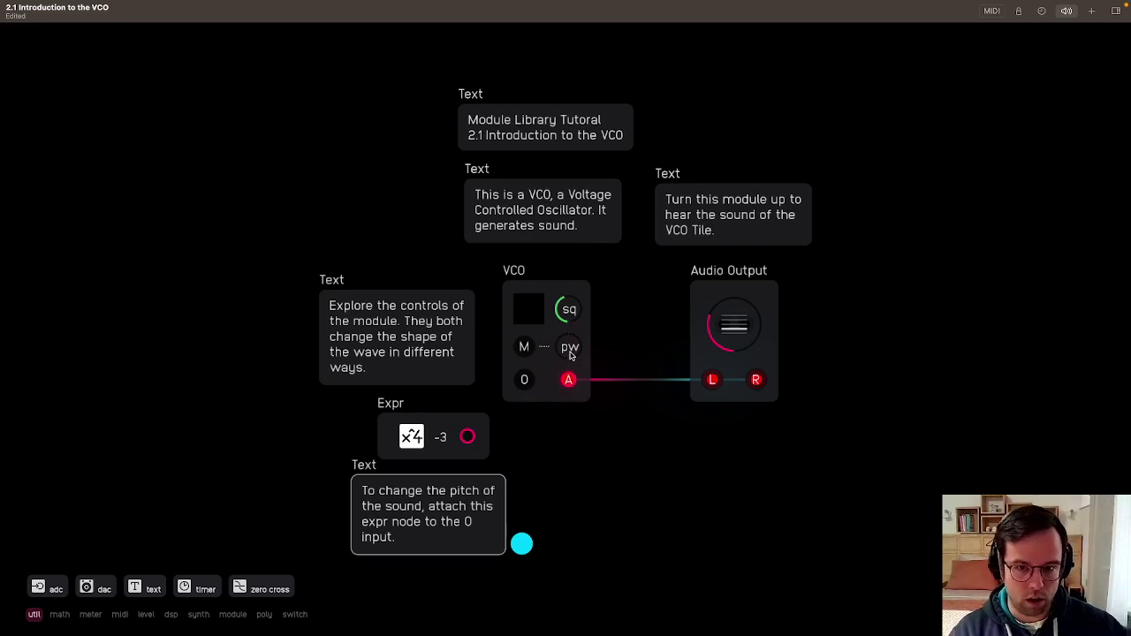
# Sweep the pulse width (pw) of the VCO's square wave down and up to explore its shapes.
pyautogui.moveTo(570, 352); pyautogui.dragTo(569, 389)
pyautogui.moveTo(570, 350); pyautogui.dragTo(570, 290)
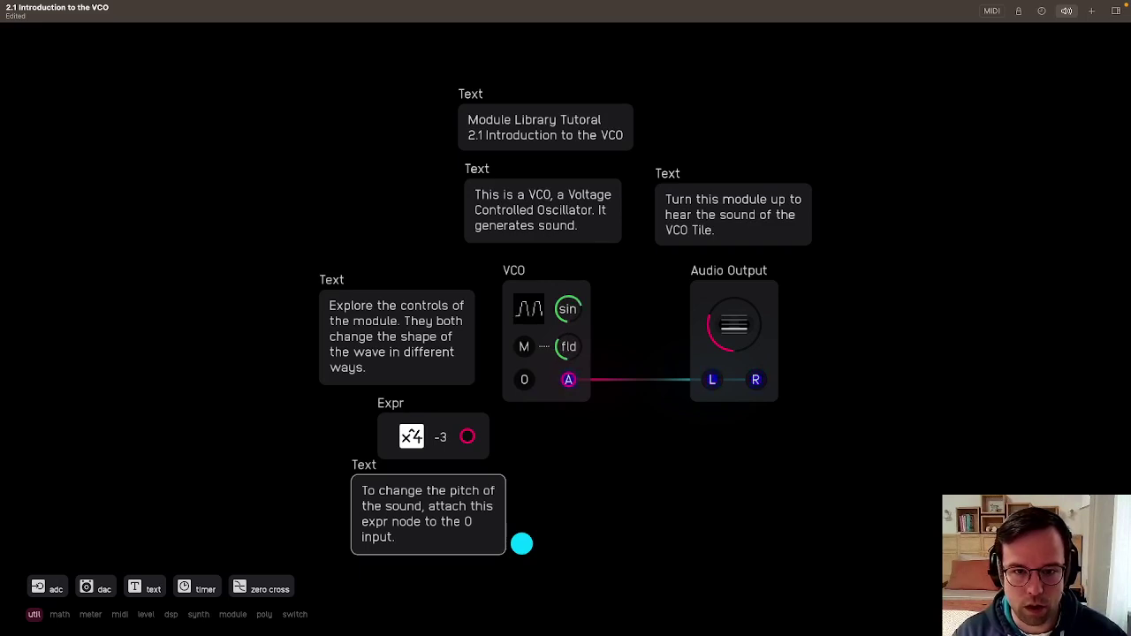
# Sweep the fld control of the VCO's sine wave up to maximum and back close to zero.
pyautogui.moveTo(569, 347); pyautogui.dragTo(570, 322)
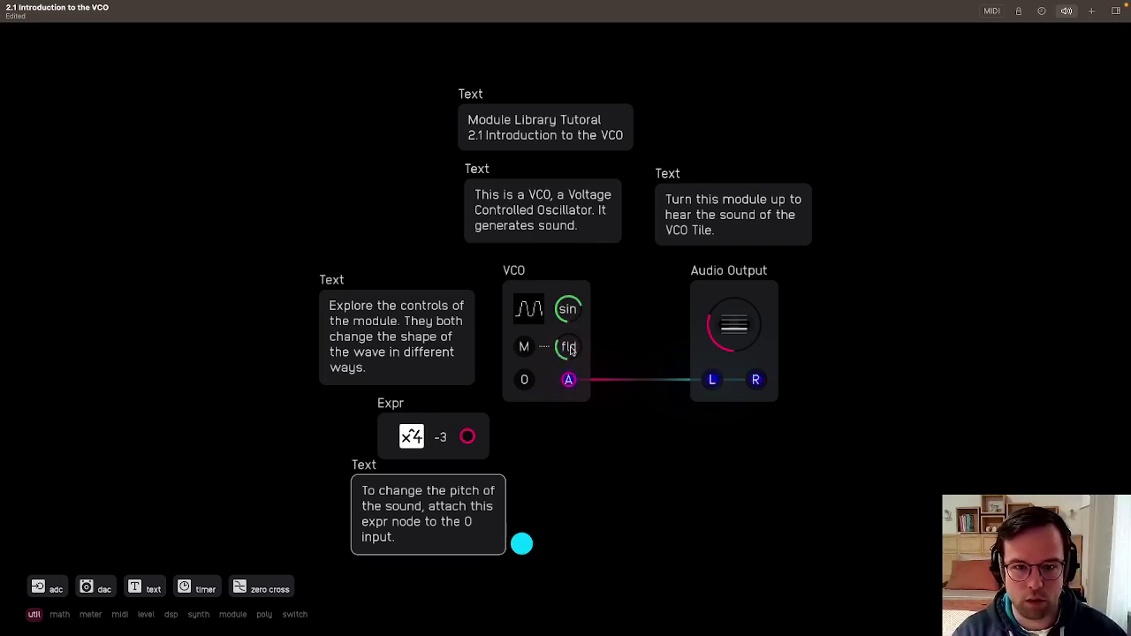
pyautogui.scroll(-1, 522, 314)
pyautogui.scroll(5, 523, 314)
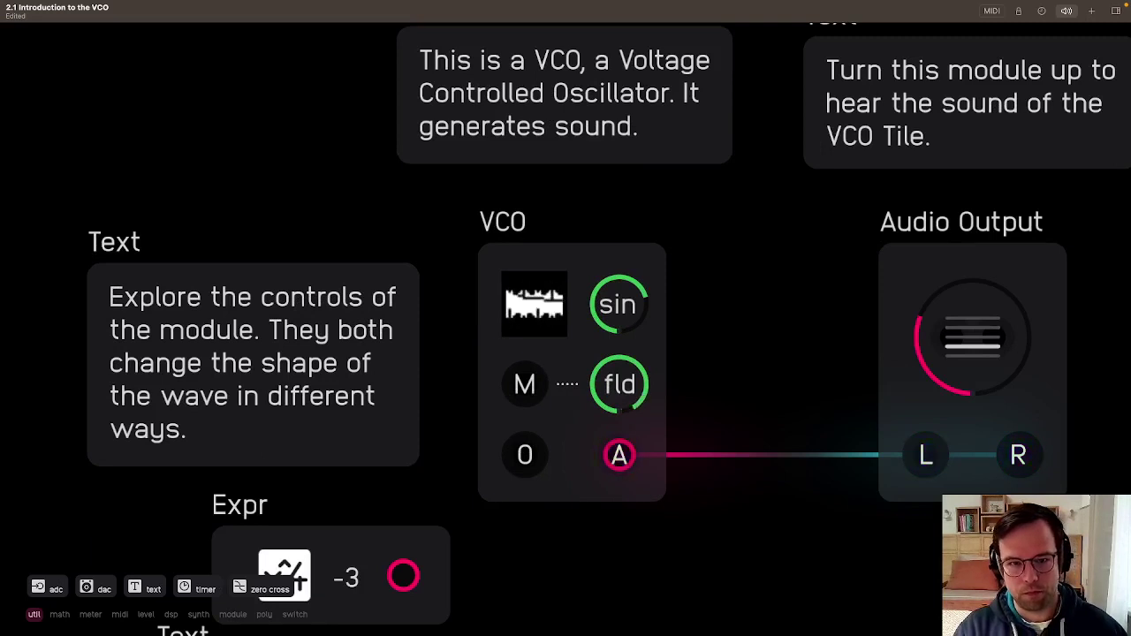
pyautogui.moveTo(606, 365); pyautogui.dragTo(605, 482)
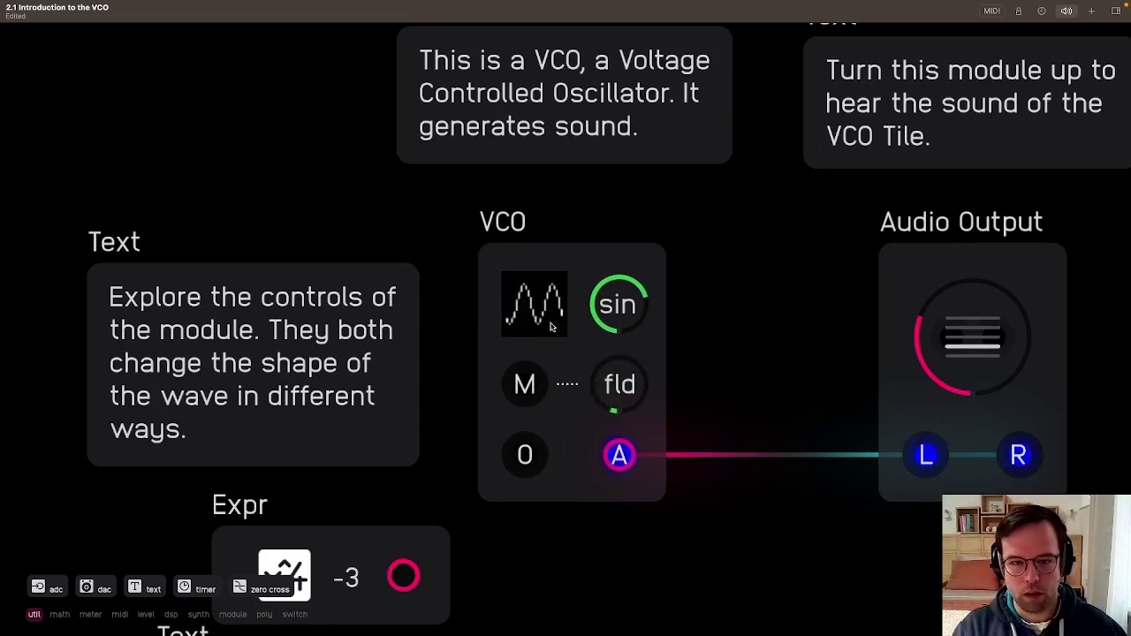
# Switch the VCO to its noise (nz) setting and raise the lpf control to part of its range.
pyautogui.click(619, 305)
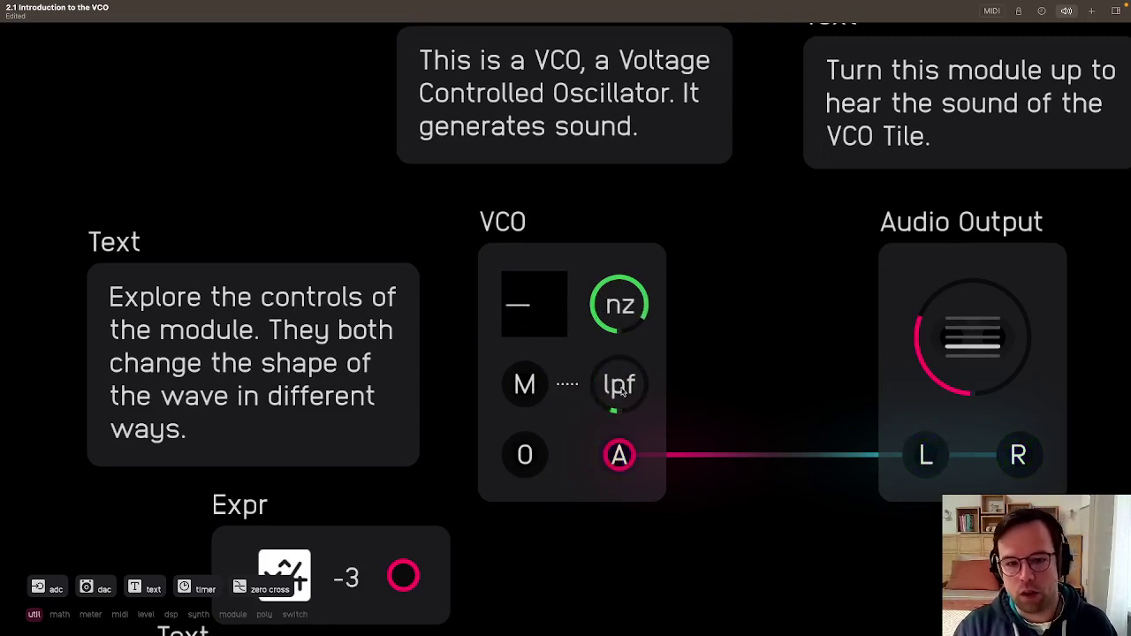
pyautogui.moveTo(622, 390); pyautogui.dragTo(622, 363)
pyautogui.moveTo(622, 413); pyautogui.dragTo(630, 381)
# Return the VCO to the saw wave (sw) and lower its su control to zero.
pyautogui.scroll(-5, 629, 382)
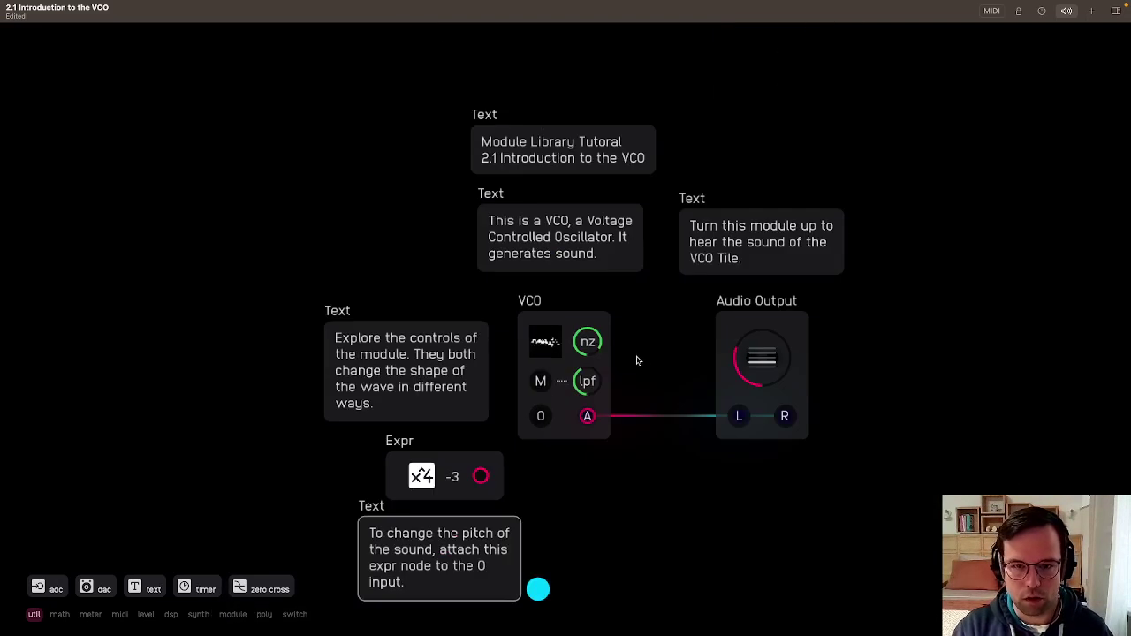
pyautogui.scroll(2, 636, 359)
pyautogui.moveTo(577, 310); pyautogui.dragTo(577, 405)
pyautogui.moveTo(564, 343); pyautogui.dragTo(564, 361)
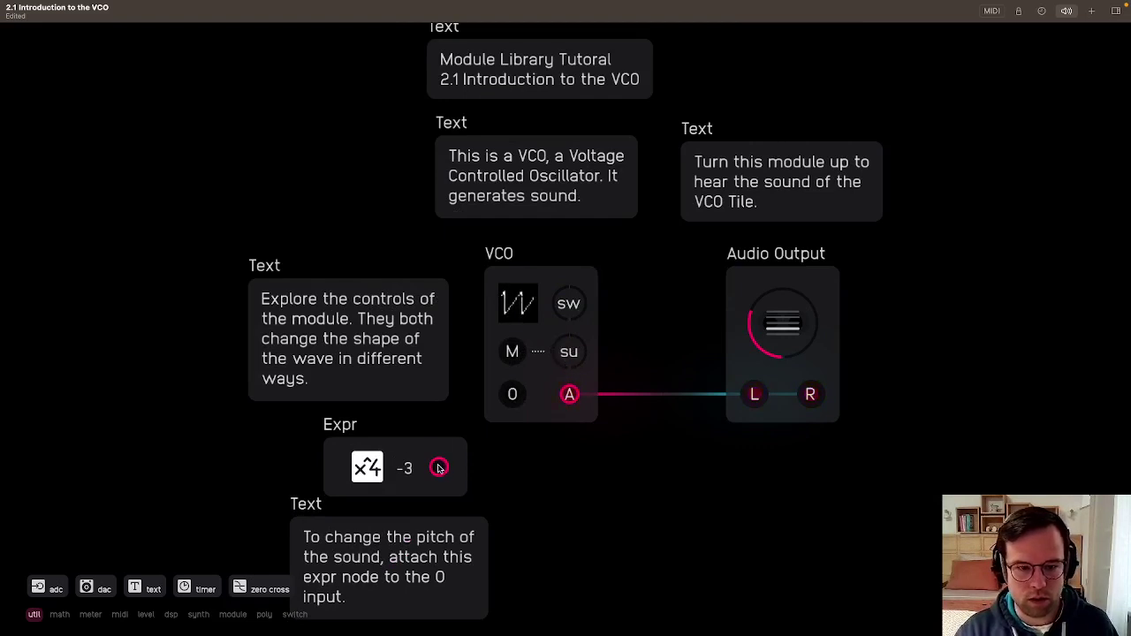
# Connect the -3 Expr node to the VCO's O input and sweep the su control up and back to zero.
pyautogui.moveTo(438, 465); pyautogui.dragTo(513, 394)
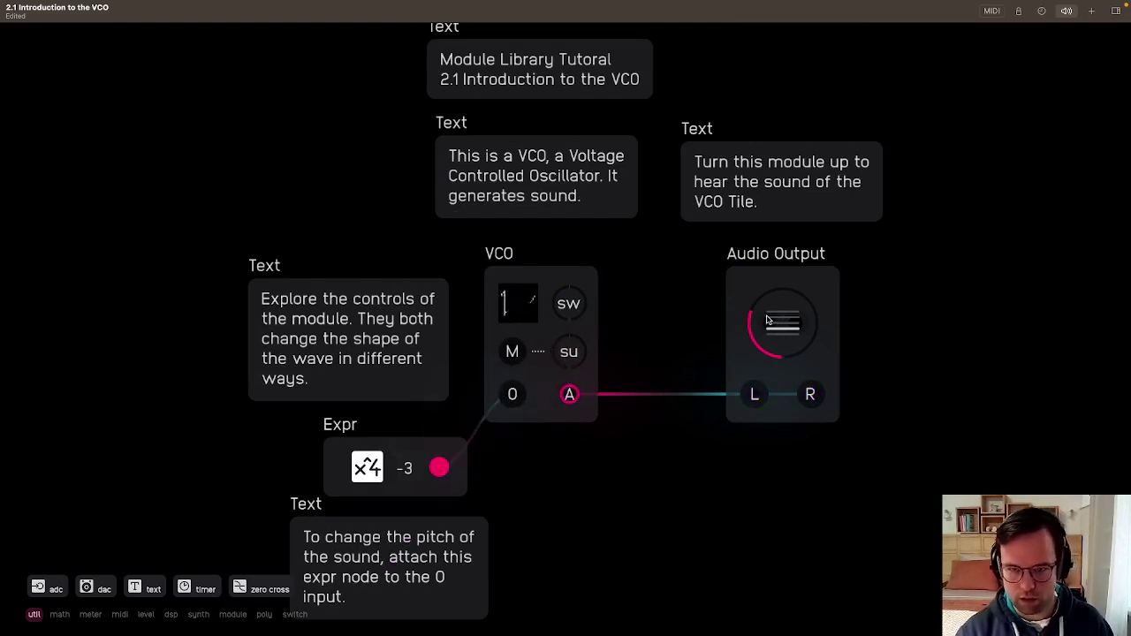
pyautogui.moveTo(566, 340); pyautogui.dragTo(548, 357)
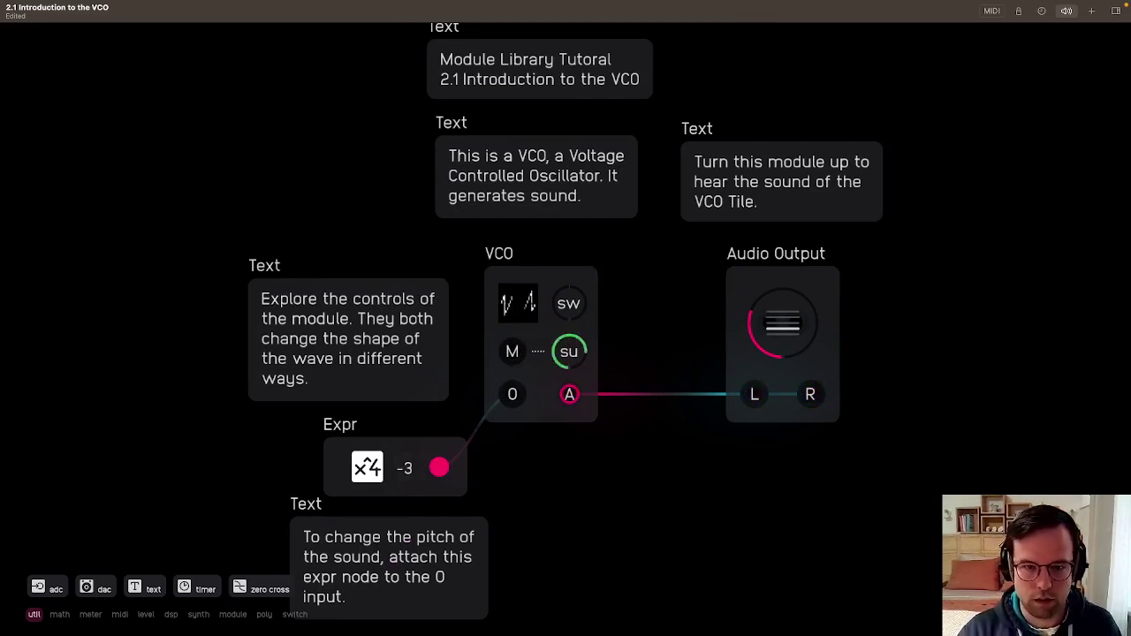
pyautogui.moveTo(569, 351); pyautogui.dragTo(569, 403)
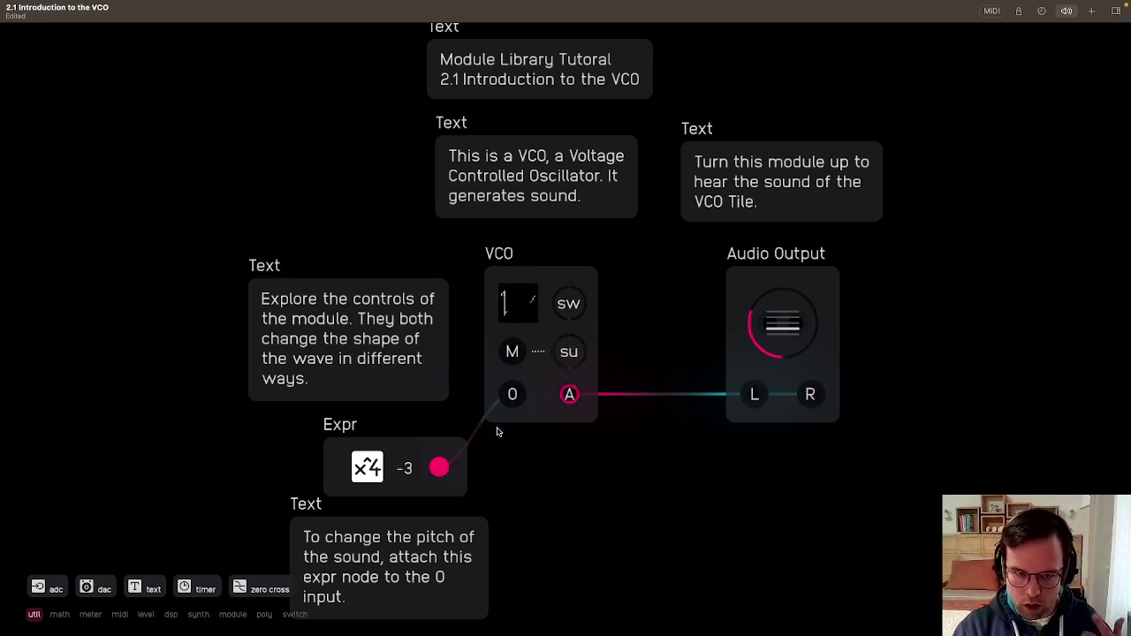
# Compare the pitch by unplugging the Expr node from the VCO's O input and reconnecting it.
pyautogui.moveTo(443, 475); pyautogui.dragTo(513, 395)
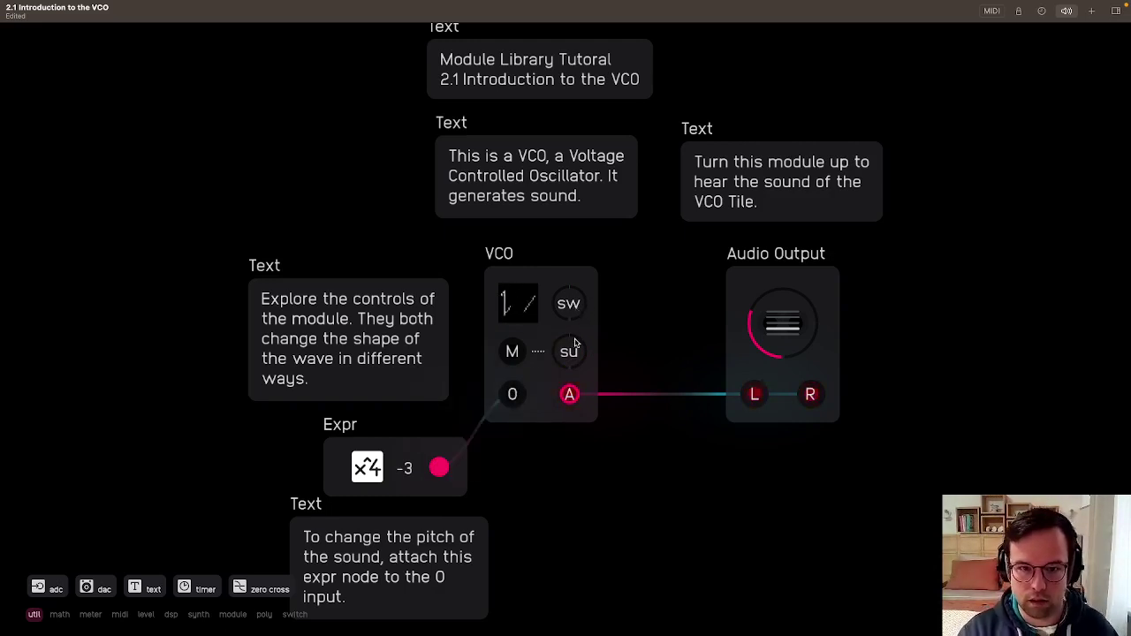
pyautogui.moveTo(516, 394); pyautogui.dragTo(626, 468)
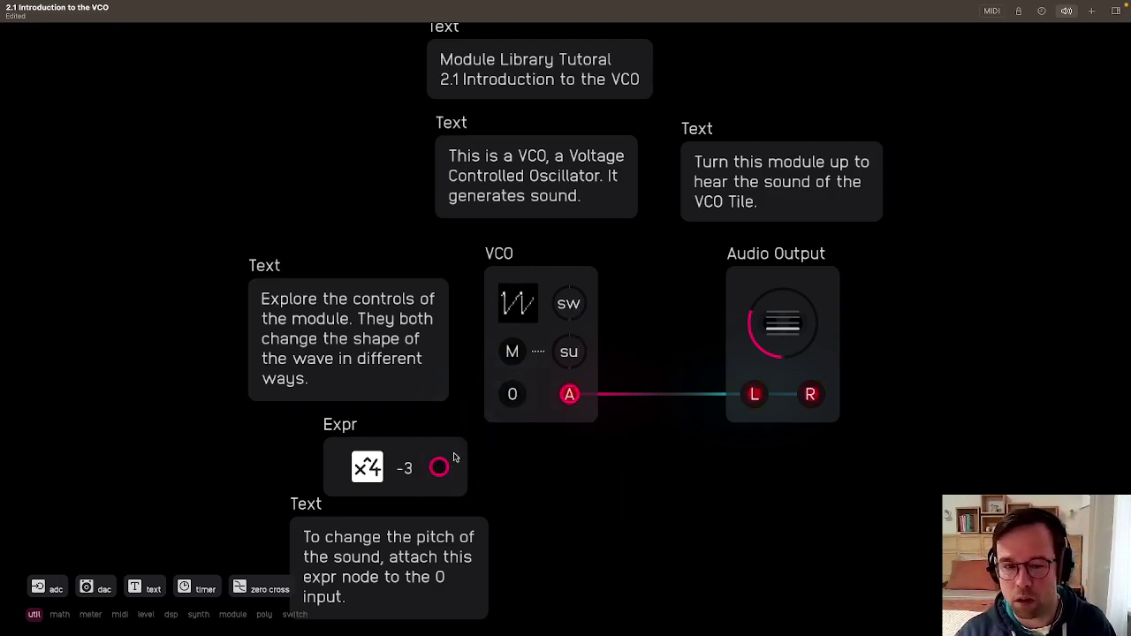
pyautogui.moveTo(441, 467); pyautogui.dragTo(513, 396)
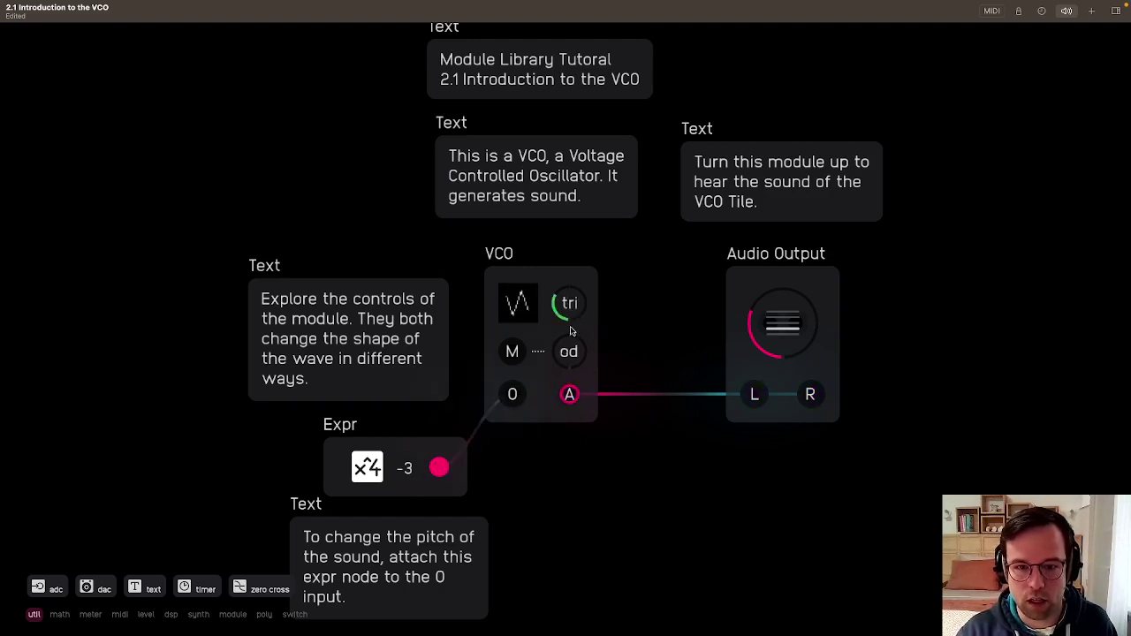
# Sweep the triangle wave's od control up and back to zero, and switch to the square wave, sweeping pw to maximum and back near zero.
pyautogui.moveTo(571, 350); pyautogui.dragTo(570, 263)
pyautogui.moveTo(568, 317); pyautogui.dragTo(568, 351)
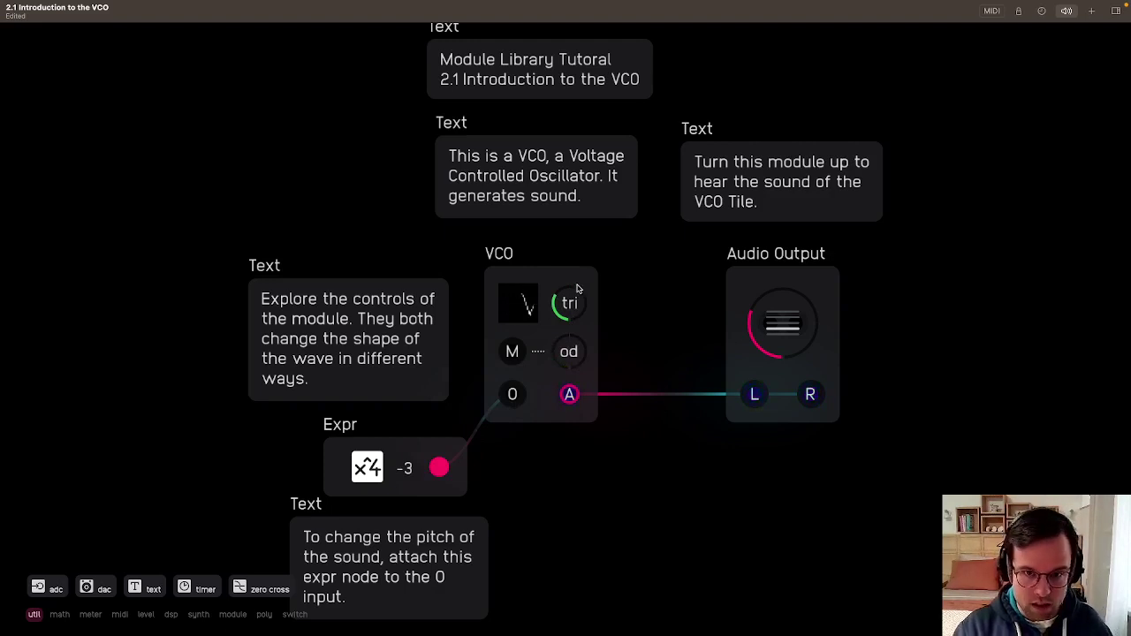
pyautogui.moveTo(576, 303); pyautogui.dragTo(575, 290)
pyautogui.moveTo(570, 348); pyautogui.dragTo(570, 345)
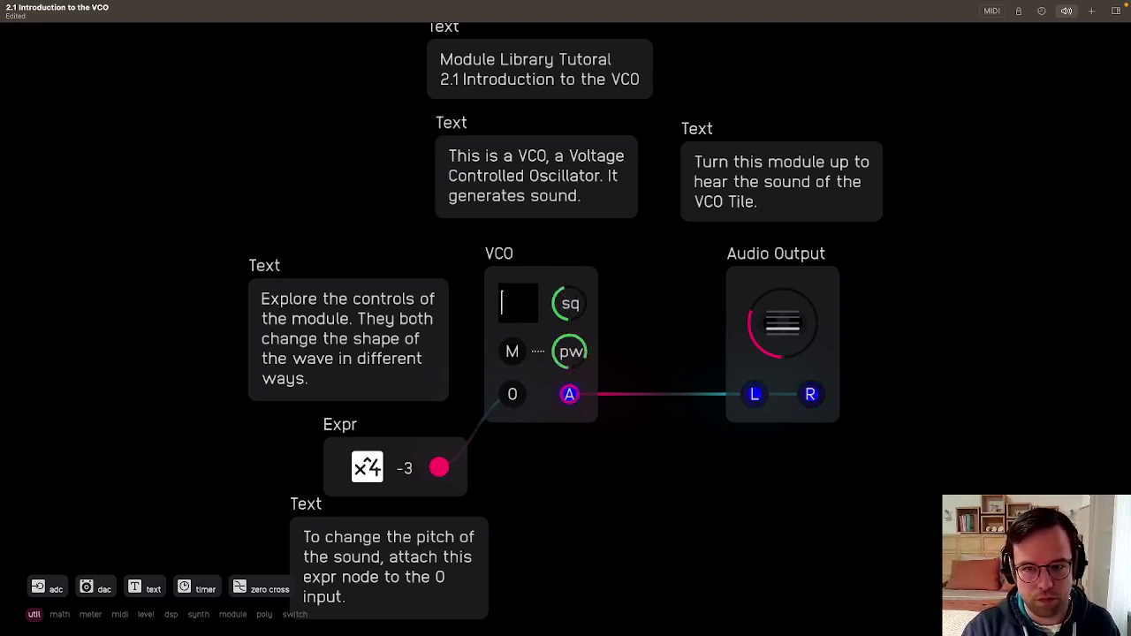
pyautogui.moveTo(570, 348); pyautogui.dragTo(569, 378)
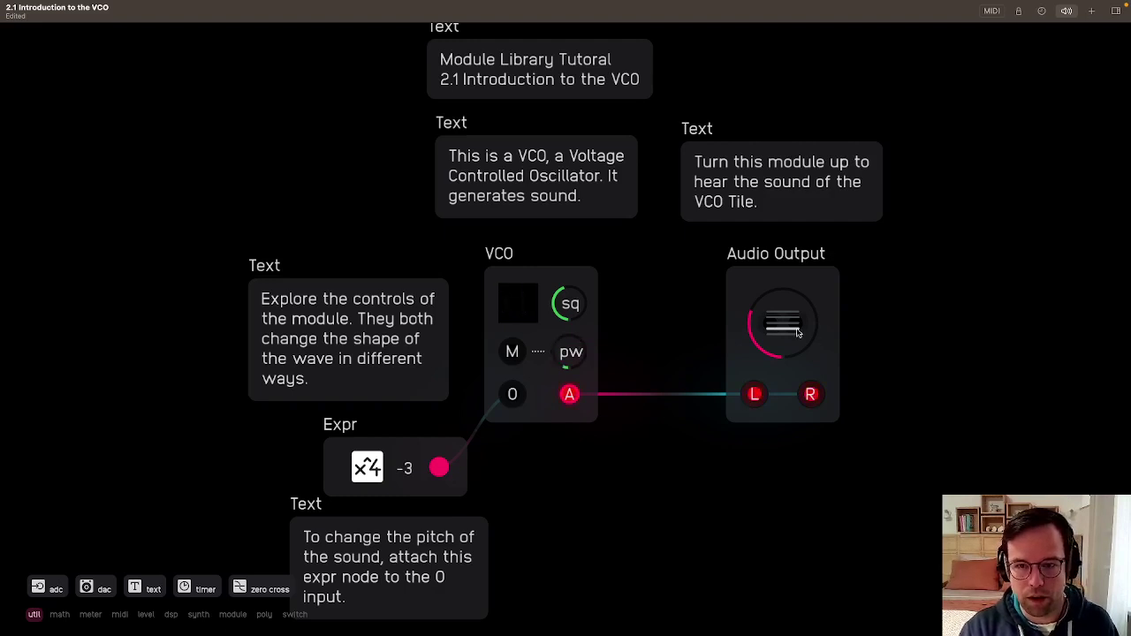
# Turn the Audio Output level down to zero and disconnect the Expr node from the VCO's O input.
pyautogui.moveTo(797, 334); pyautogui.dragTo(797, 362)
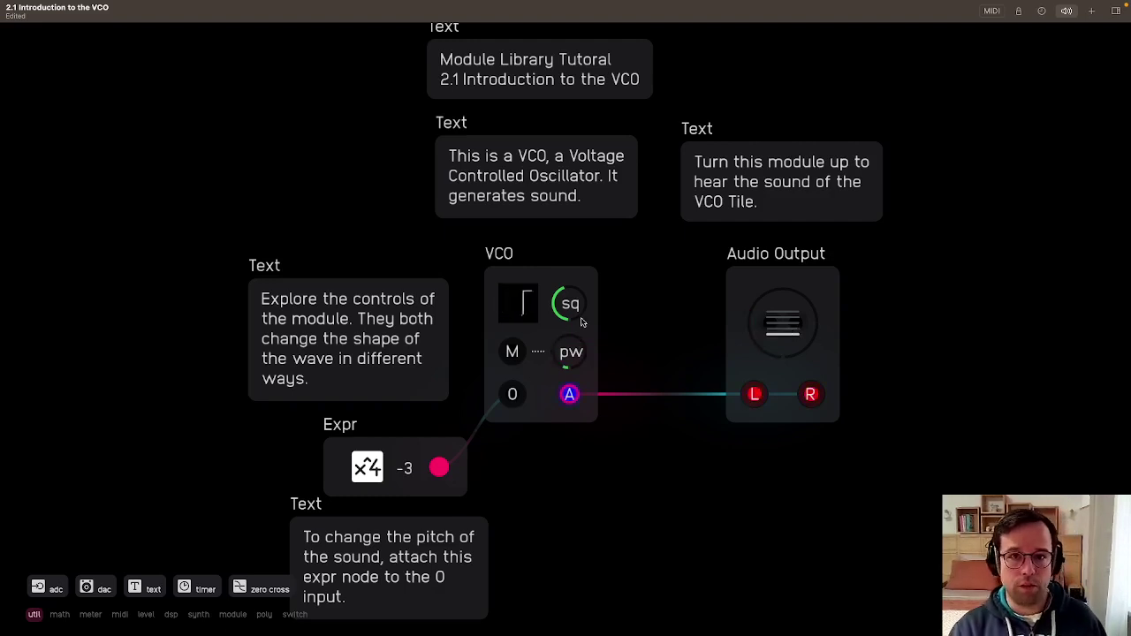
pyautogui.scroll(-2, 559, 321)
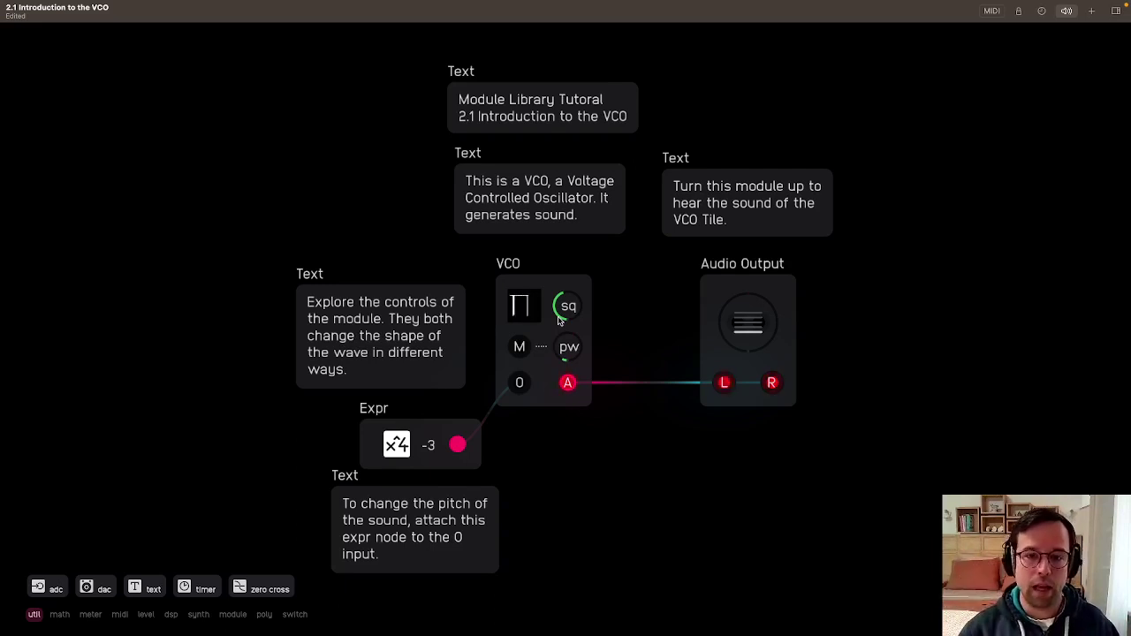
pyautogui.moveTo(458, 445); pyautogui.dragTo(572, 492)
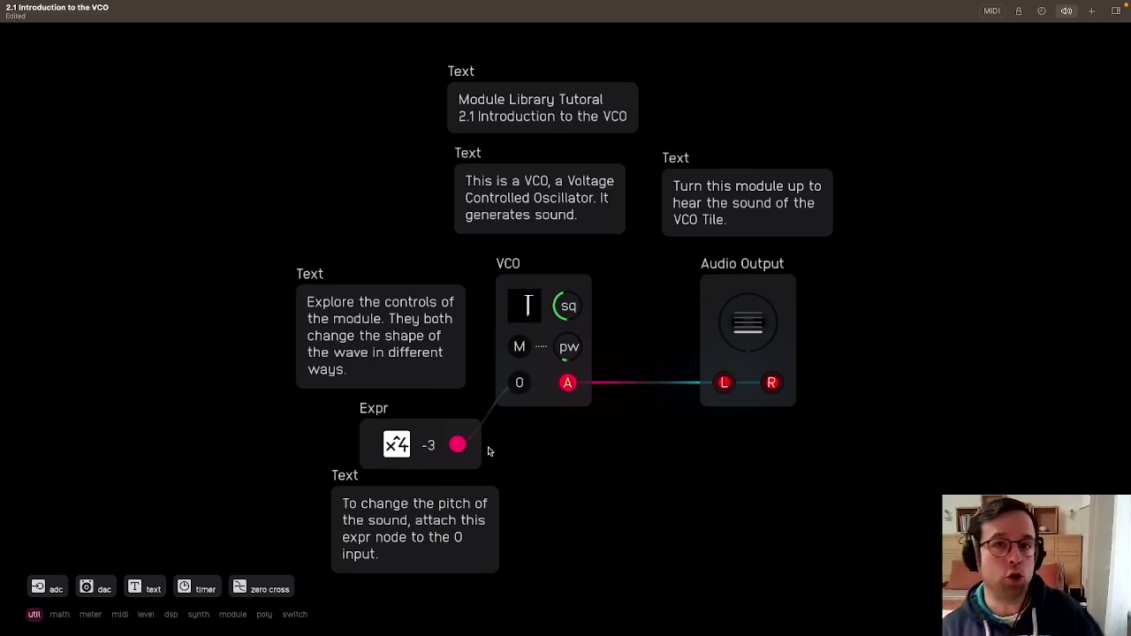
pyautogui.moveTo(458, 445); pyautogui.dragTo(520, 385)
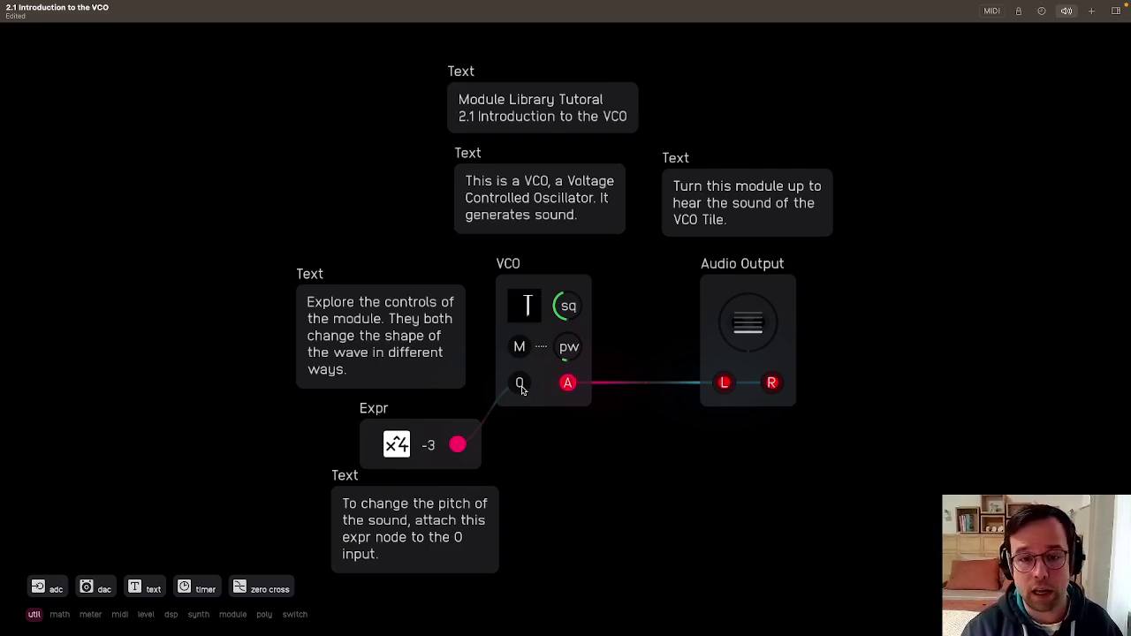
pyautogui.moveTo(519, 386); pyautogui.dragTo(549, 430)
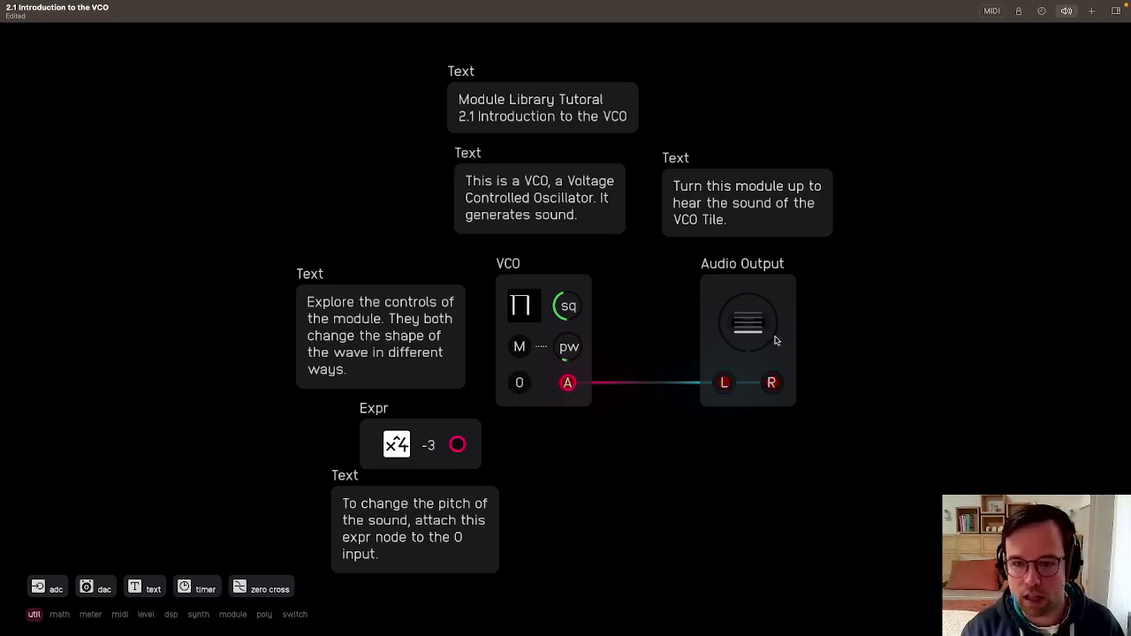
# Audition the square wave with and without the Expr node on the O input, raising the Audio Output and returning it to zero.
pyautogui.moveTo(767, 324)
pyautogui.mouseDown()
pyautogui.moveTo(767, 284)
pyautogui.moveTo(767, 323)
pyautogui.mouseUp()
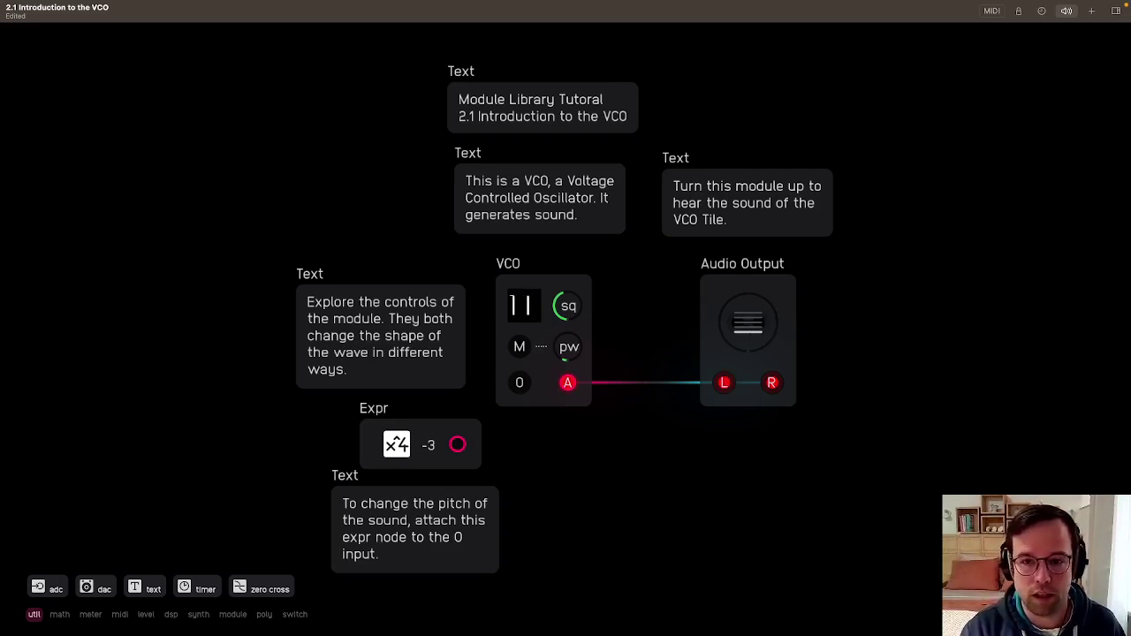
pyautogui.moveTo(748, 323); pyautogui.dragTo(748, 306)
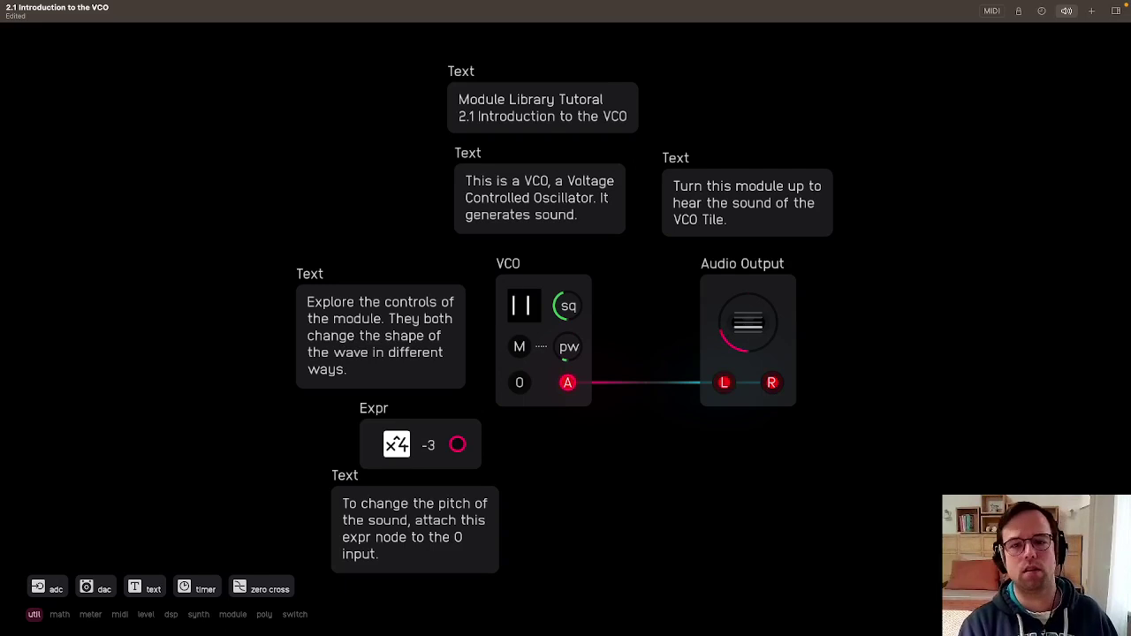
pyautogui.moveTo(458, 446); pyautogui.dragTo(520, 382)
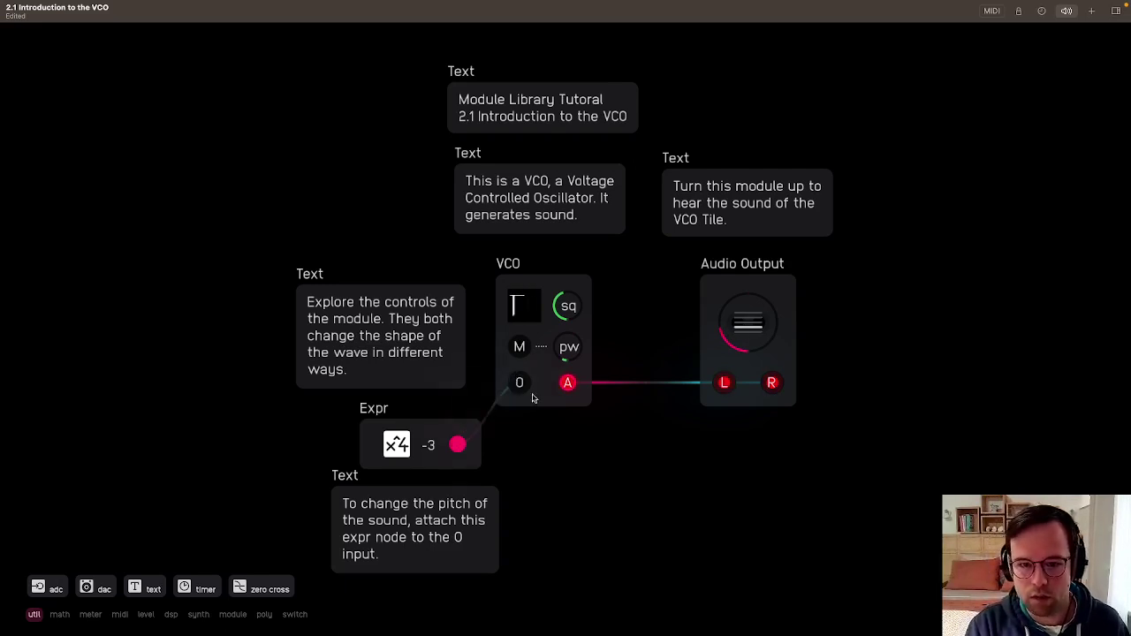
pyautogui.moveTo(521, 383); pyautogui.dragTo(561, 442)
pyautogui.moveTo(750, 319); pyautogui.dragTo(750, 347)
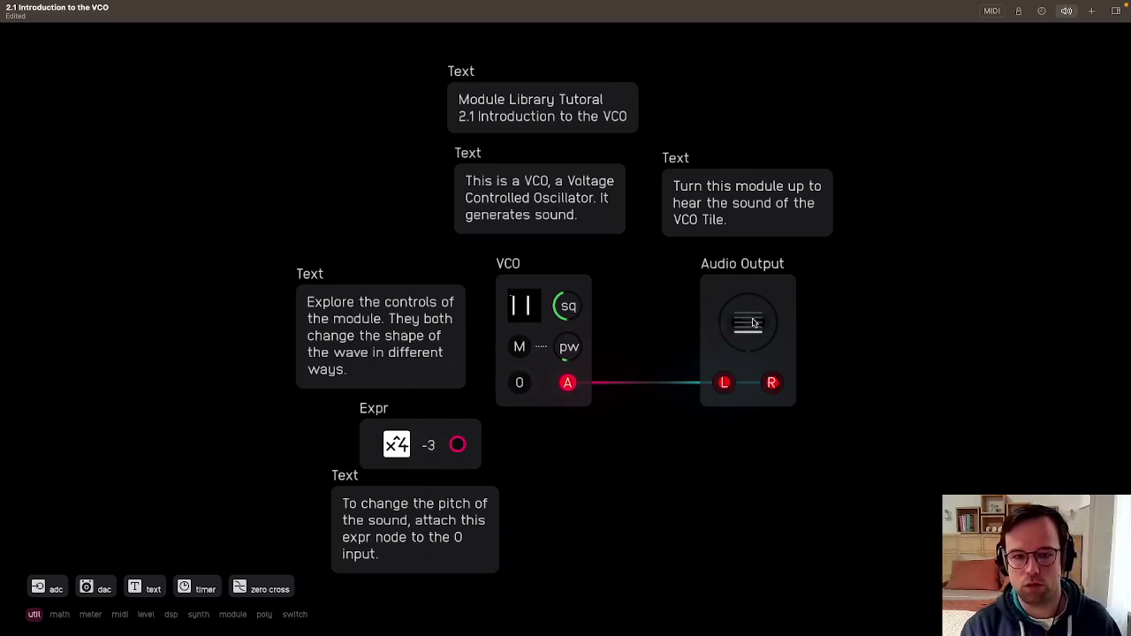